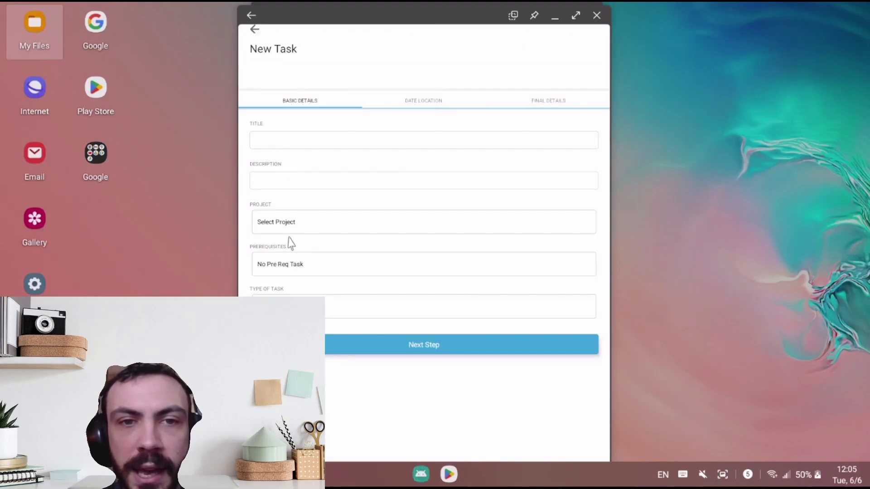
Enter the home-visit task title and a description about reaching the contact at his home.
click(318, 139)
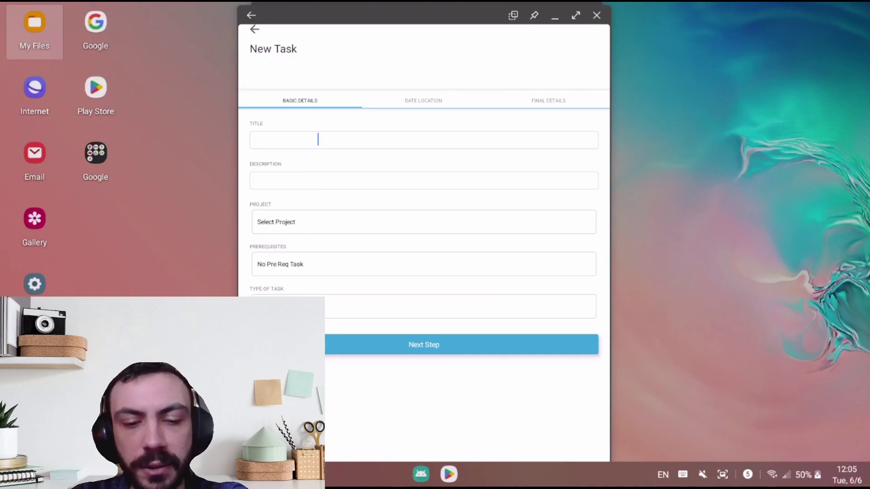
text(Visit)
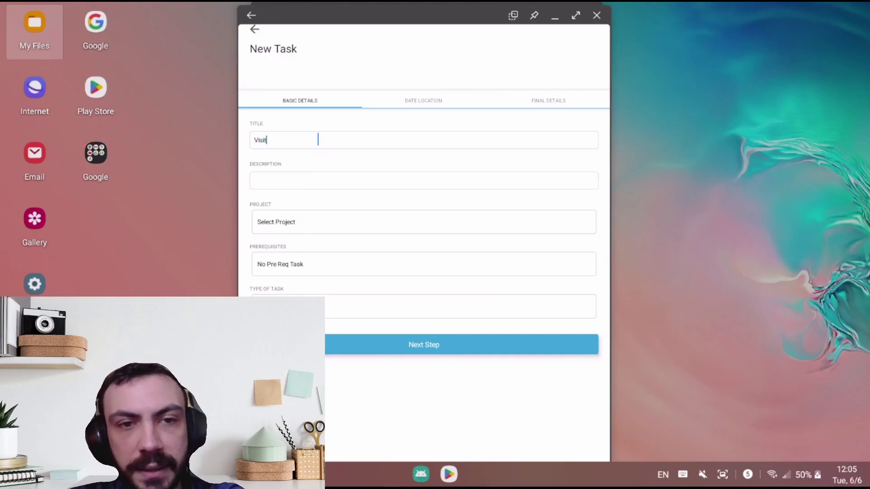
text( Sunny's)
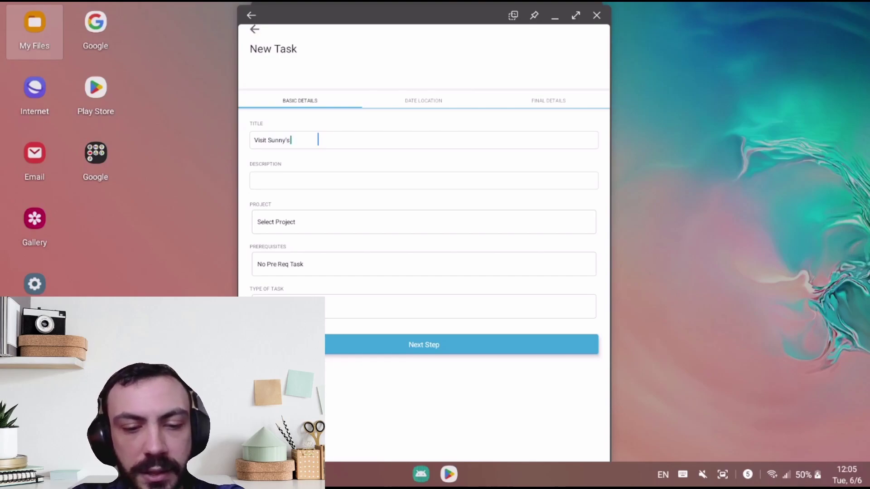
text( Home)
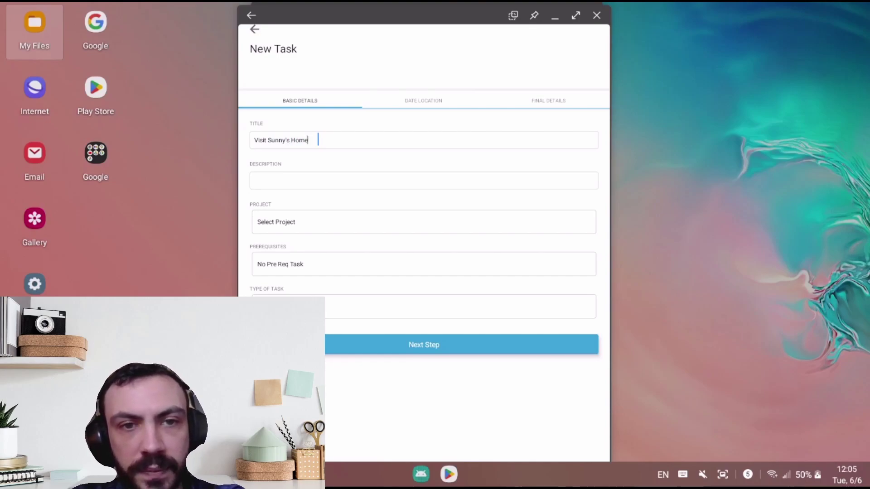
click(287, 183)
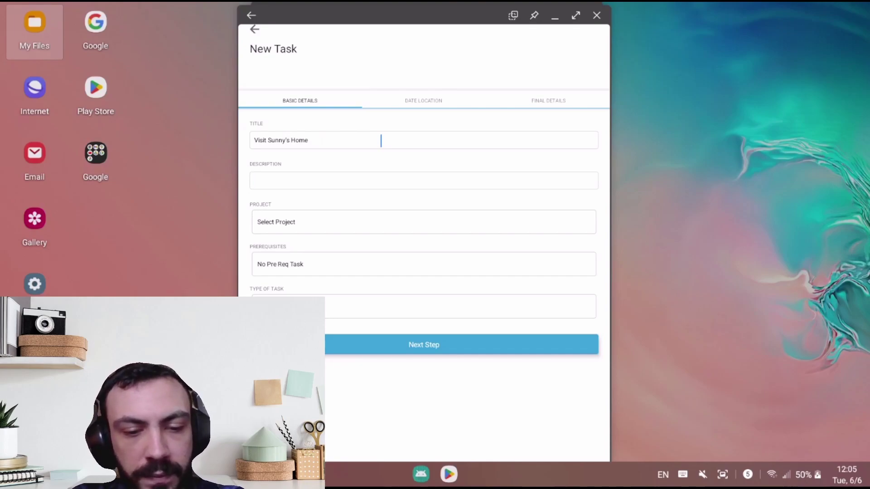
text(Reach out to S)
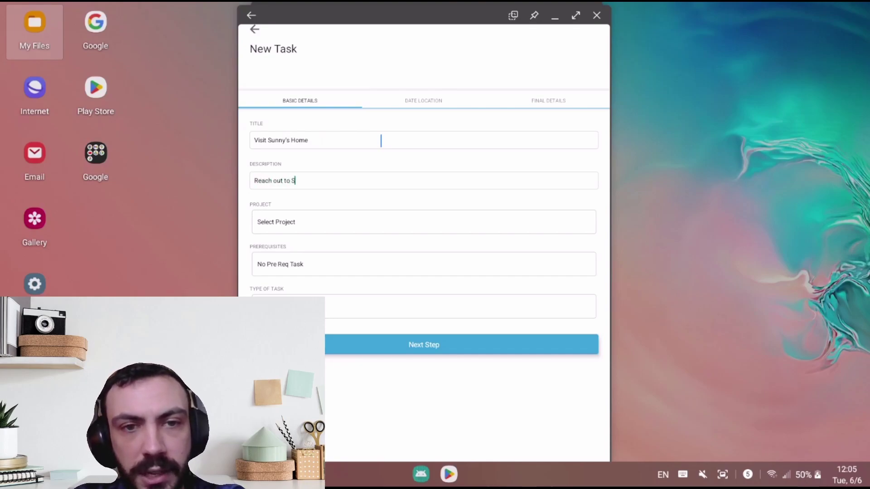
text(unny at his)
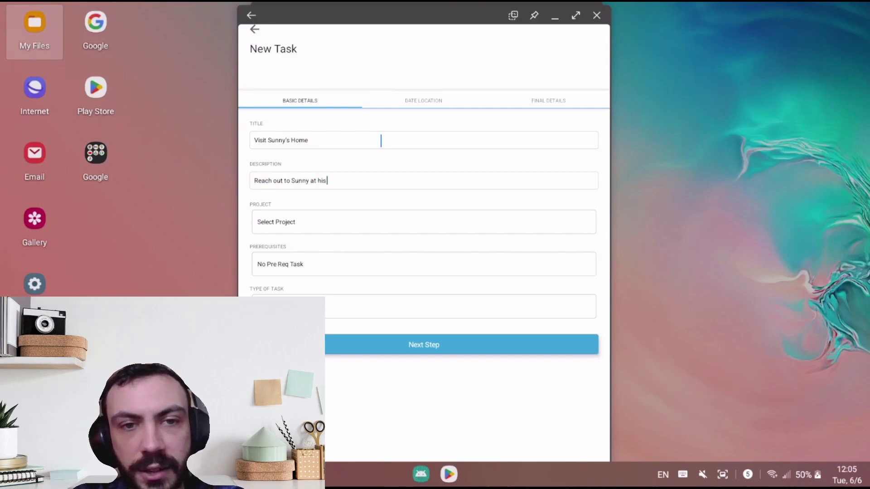
text( home)
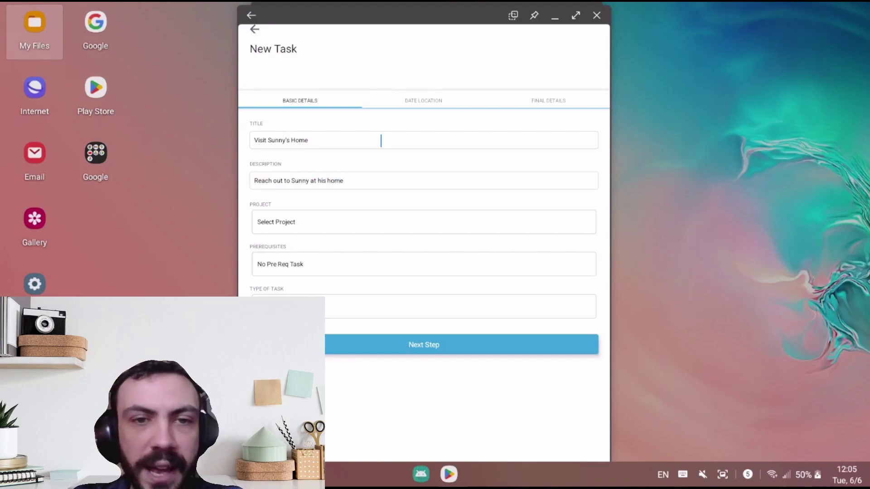
click(339, 214)
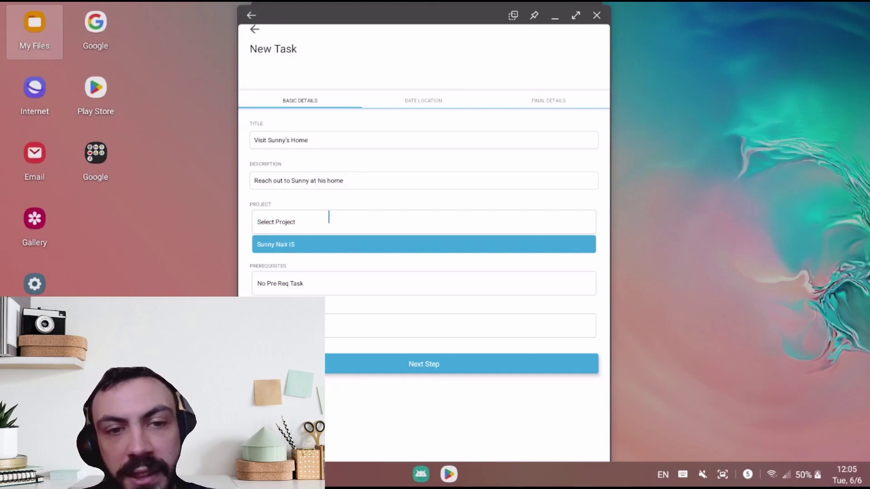
Assign the client's IS project and set the task type to Home Visit.
click(308, 246)
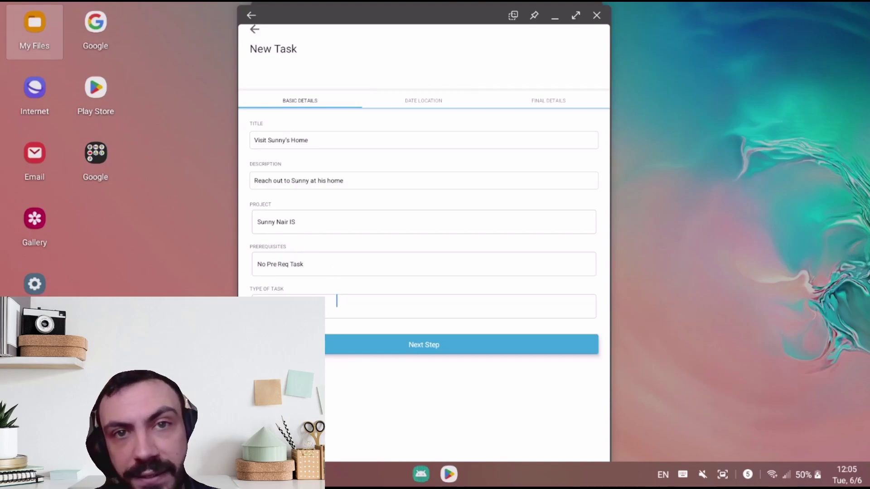
click(337, 300)
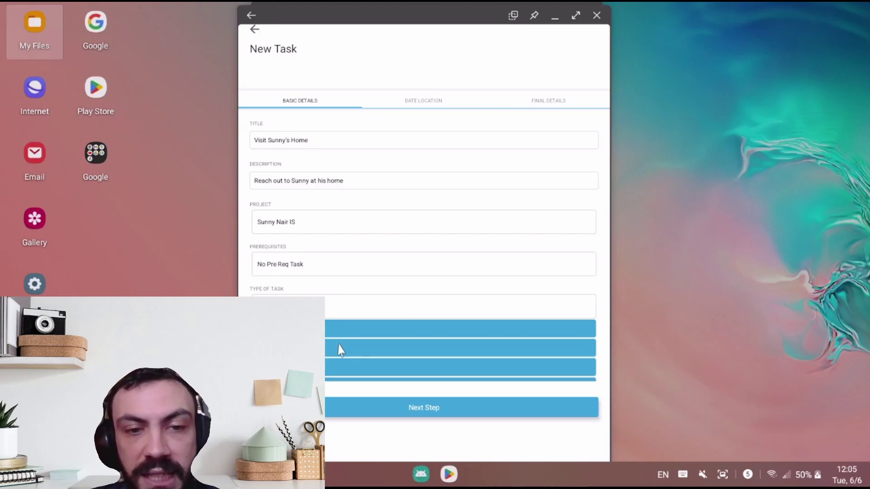
scroll(340, 350, down, 3)
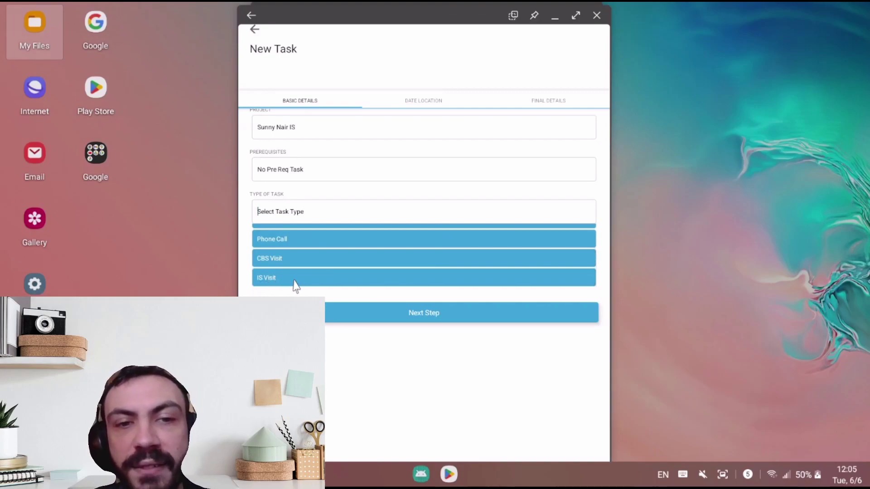
scroll(311, 267, up, 1)
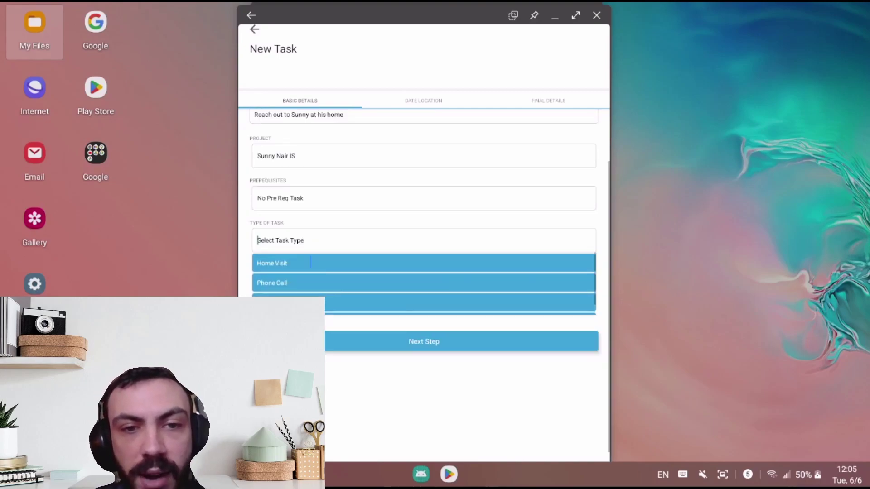
scroll(311, 265, up, 1)
click(302, 292)
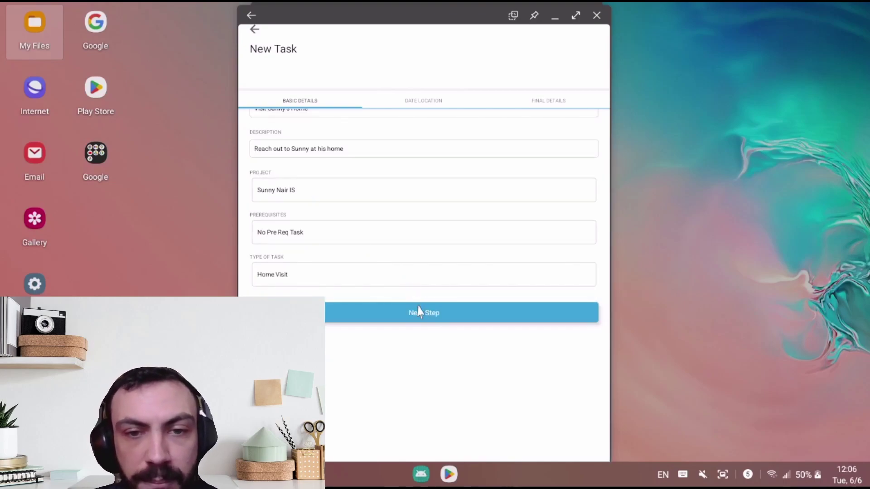
On the date and location step, set the task's end time to 01:05 PM.
click(420, 318)
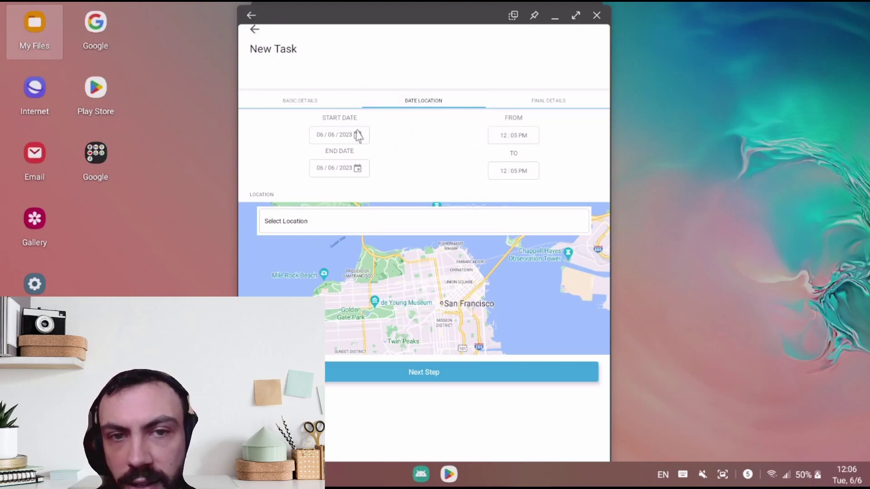
click(510, 176)
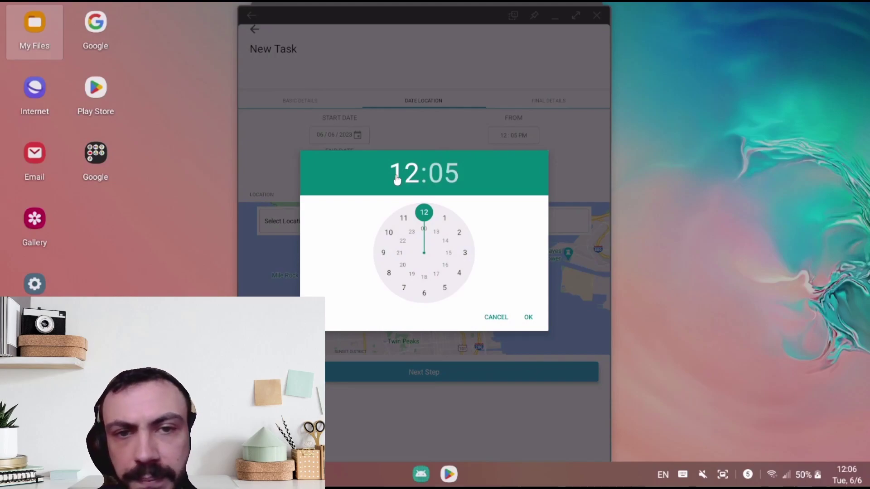
click(446, 221)
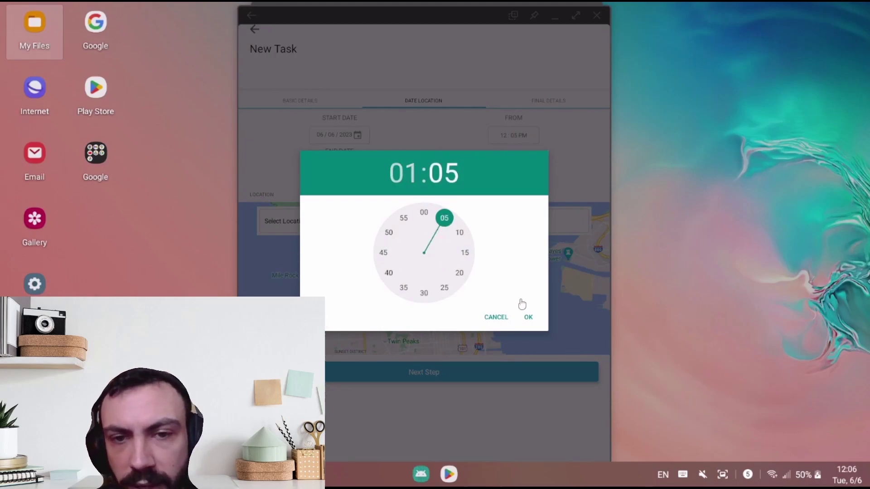
click(529, 318)
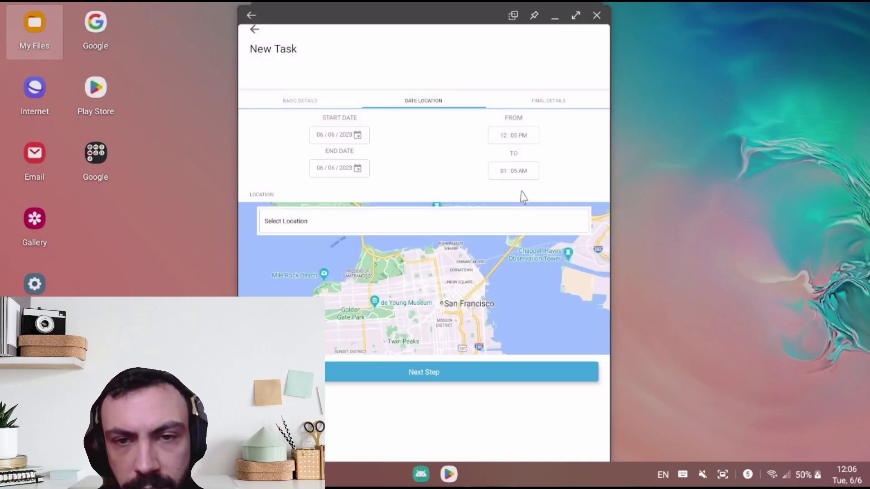
click(520, 176)
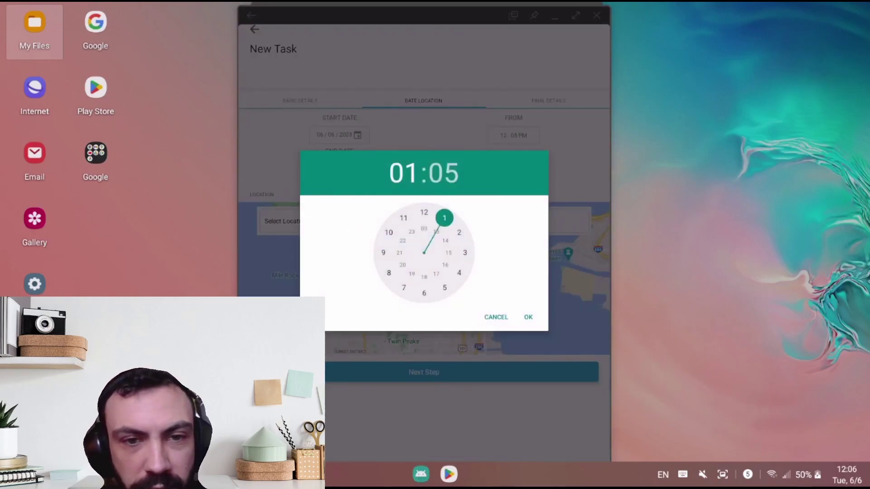
click(316, 317)
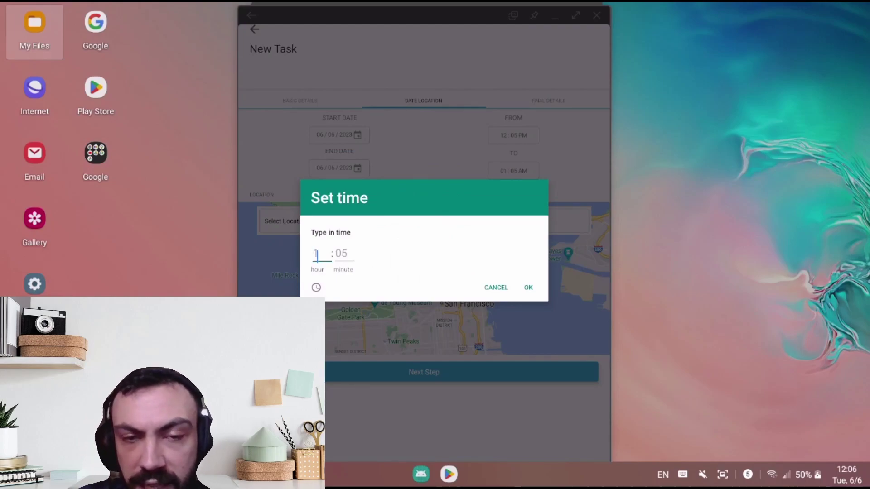
text(3:05)
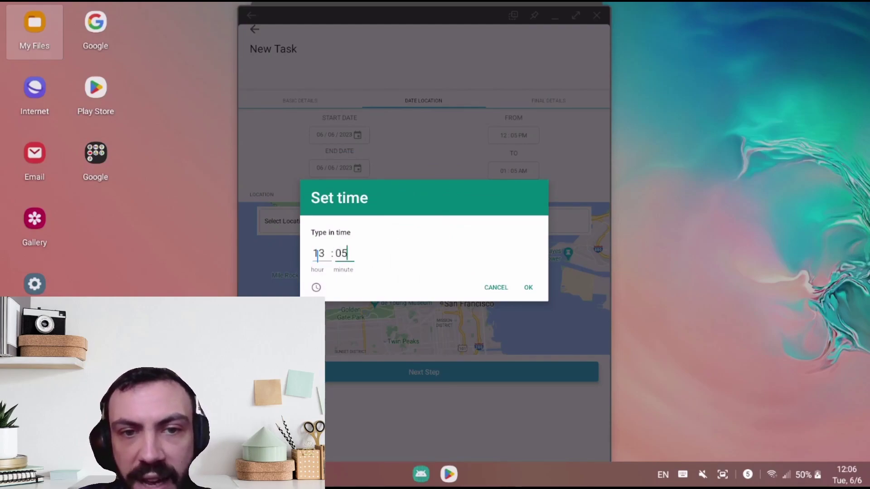
click(523, 289)
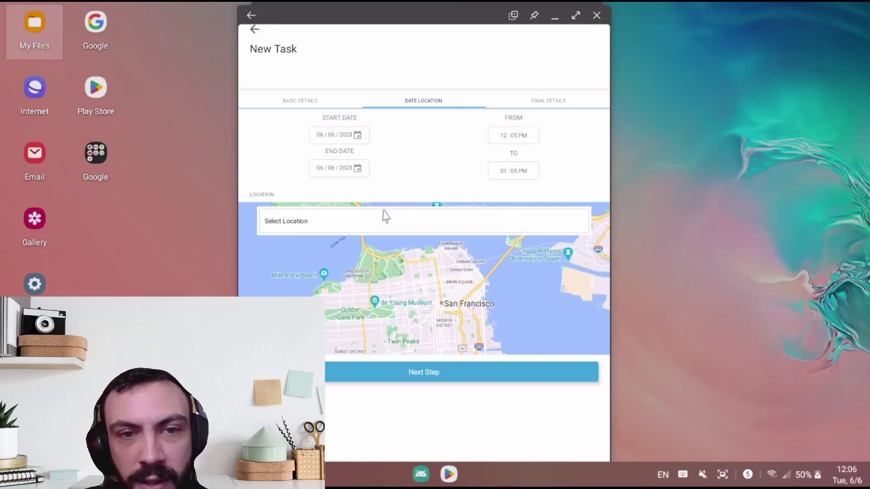
Use the suggested client address as the task location and continue to Final Details.
click(375, 222)
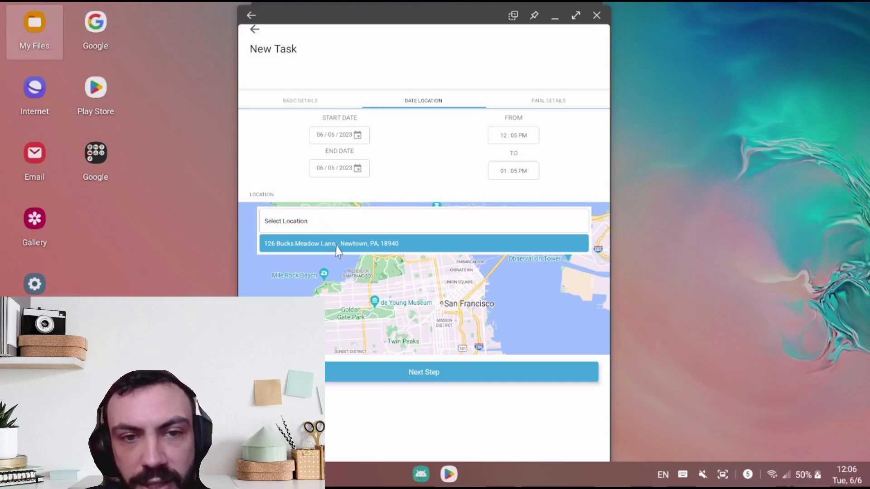
click(365, 246)
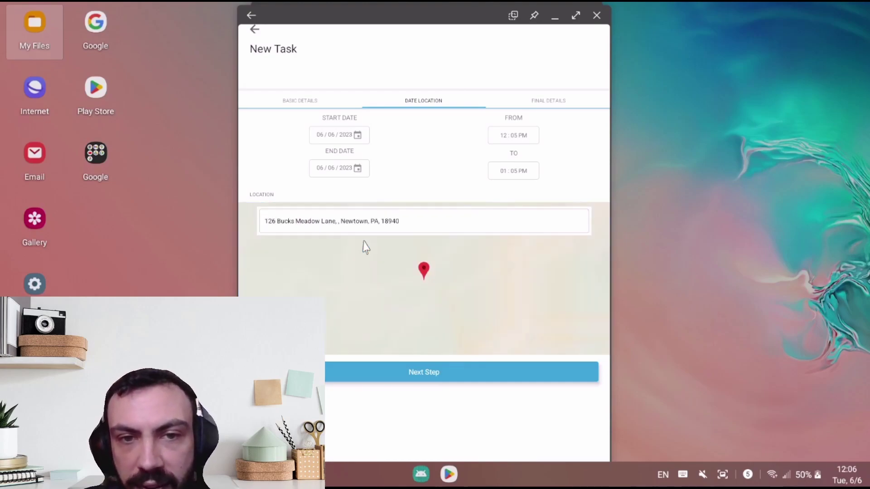
click(384, 378)
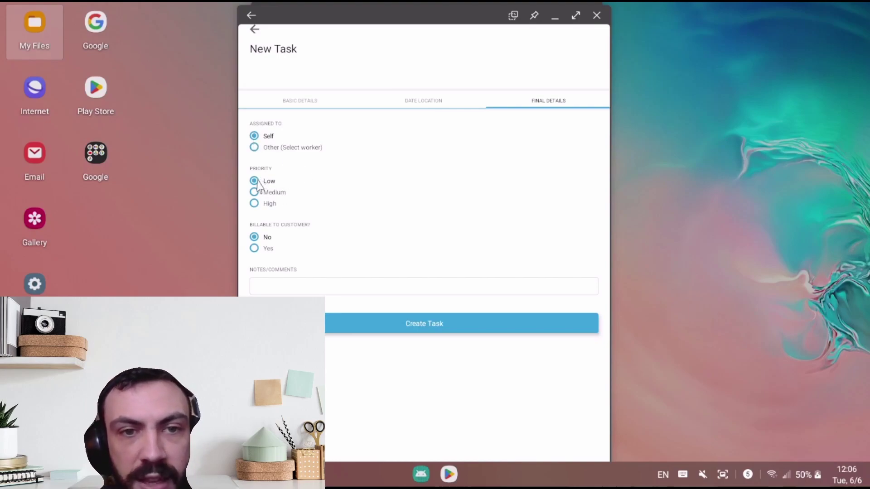
Set Medium priority and add the note 'Please knock on door and state that it is you before entering'.
click(254, 193)
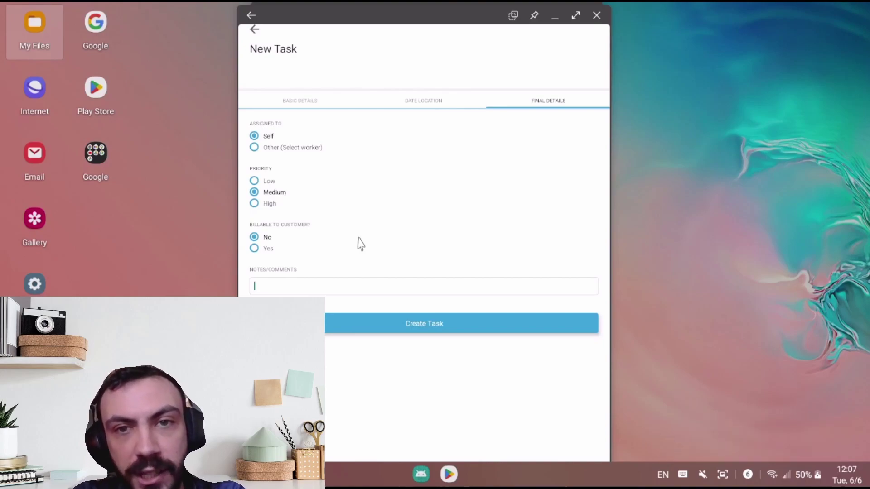
text(P)
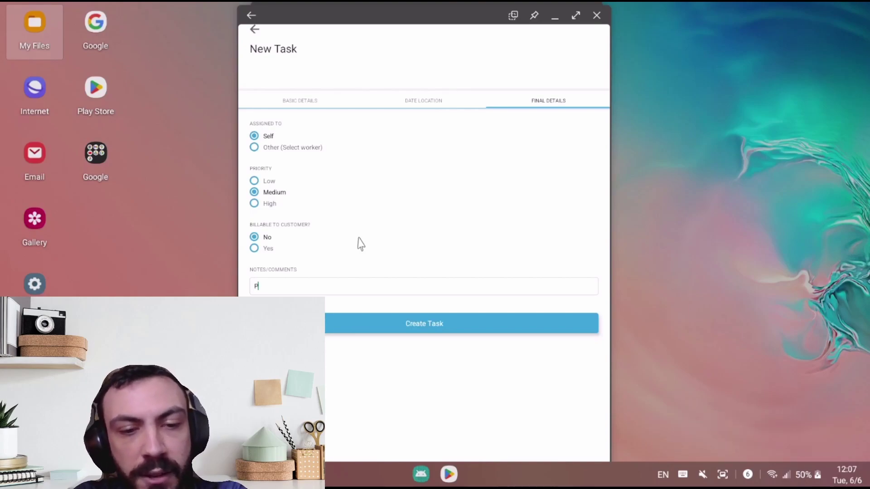
text(lease knoc)
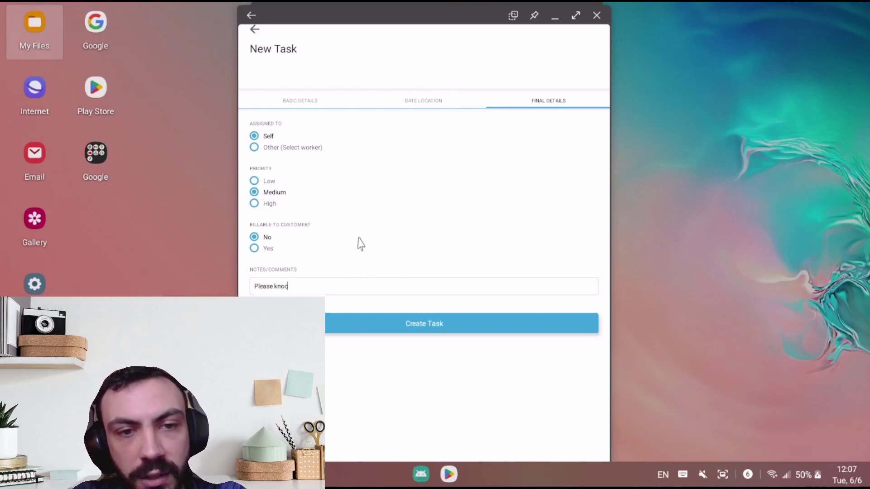
text(k on door)
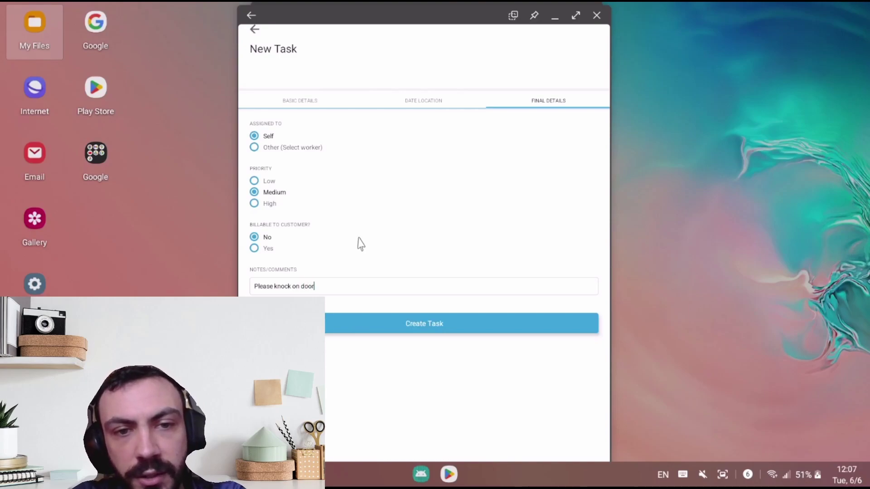
text( and )
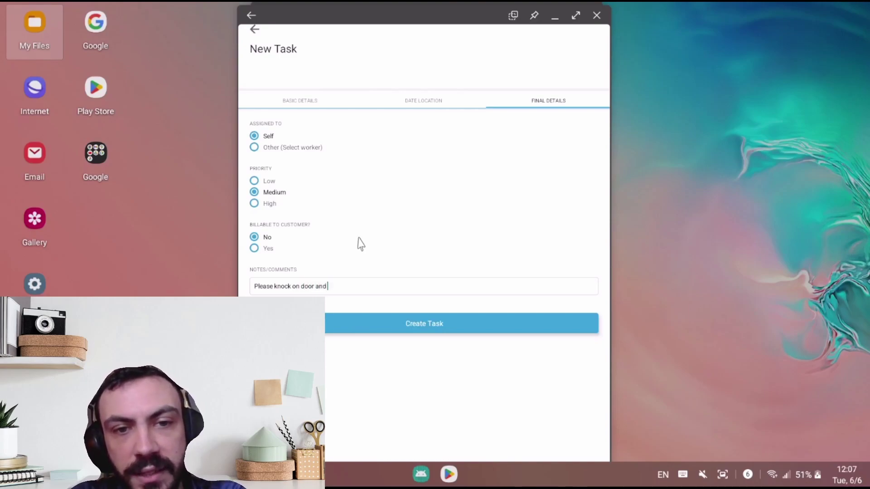
text(state that it is you bec)
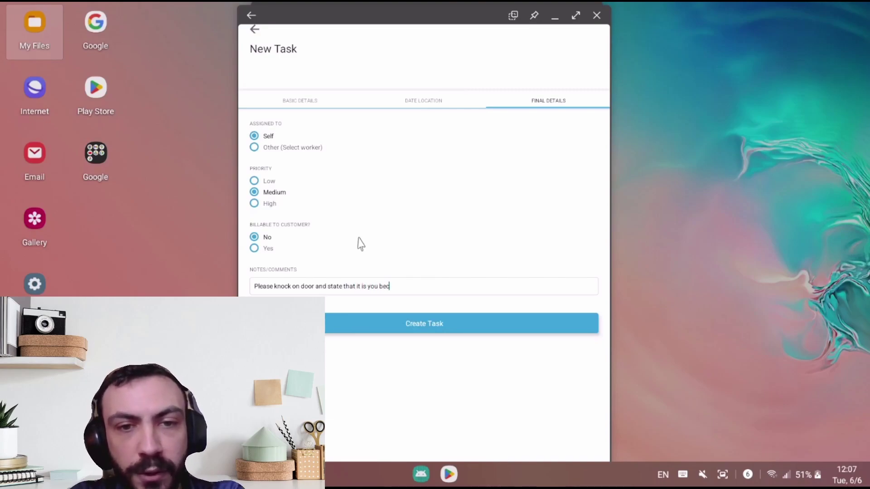
key(BackSpace)
text(f)
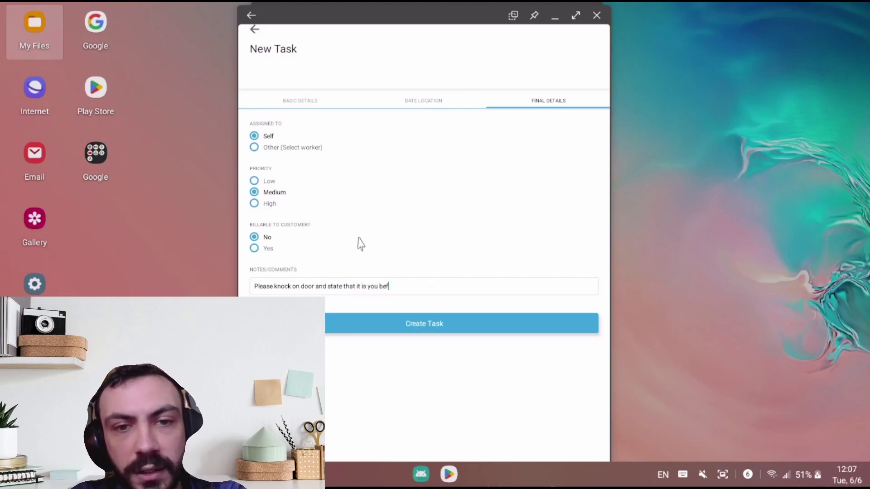
text(ore entering)
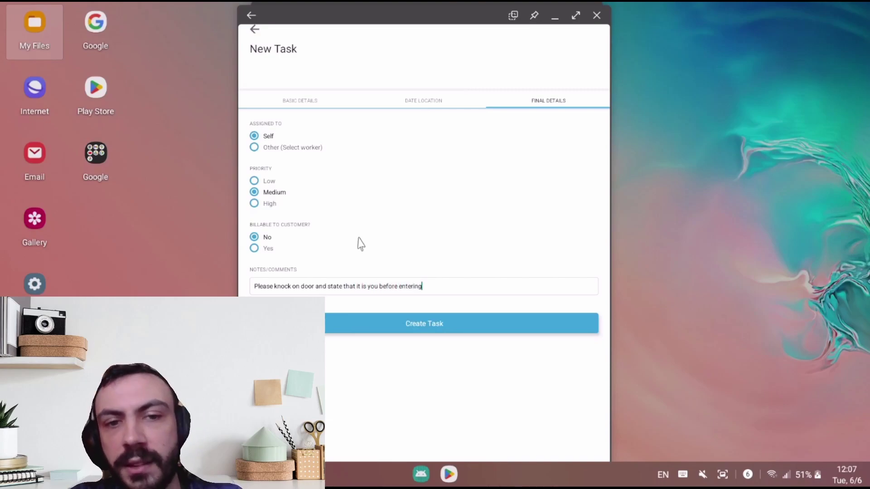
Create the home-visit task and return home, where it's listed at 12:05 PM.
click(381, 332)
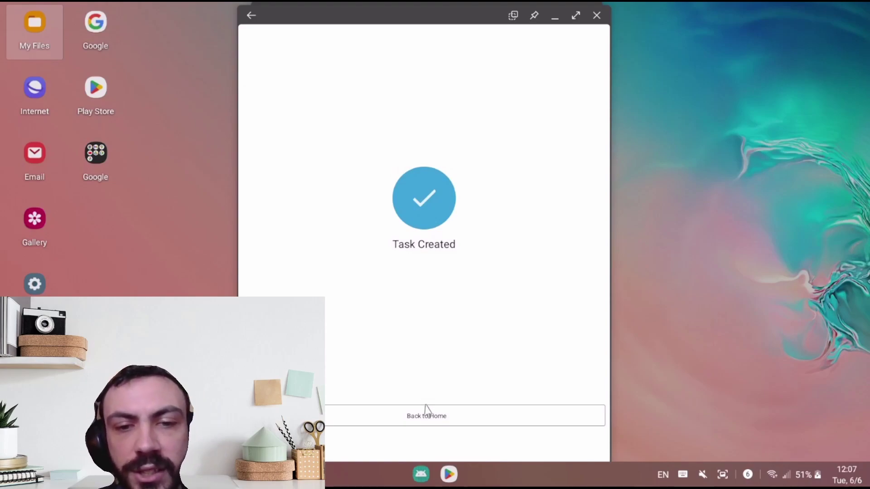
click(428, 422)
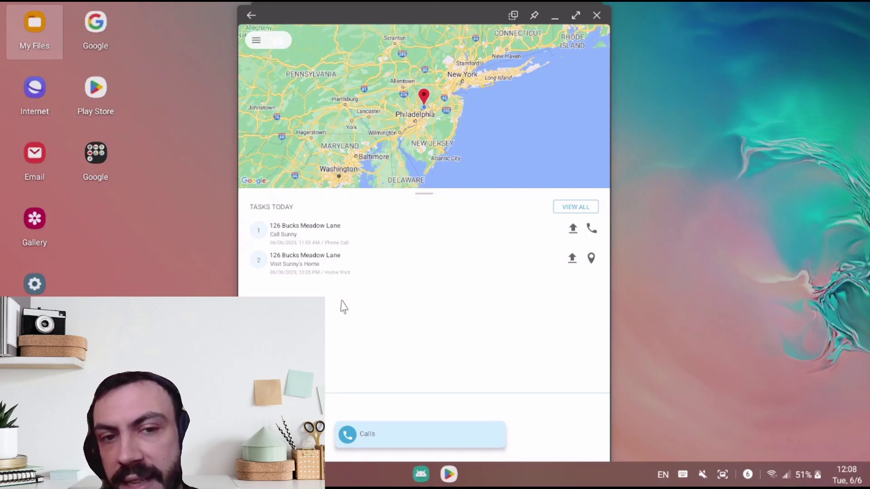
click(257, 45)
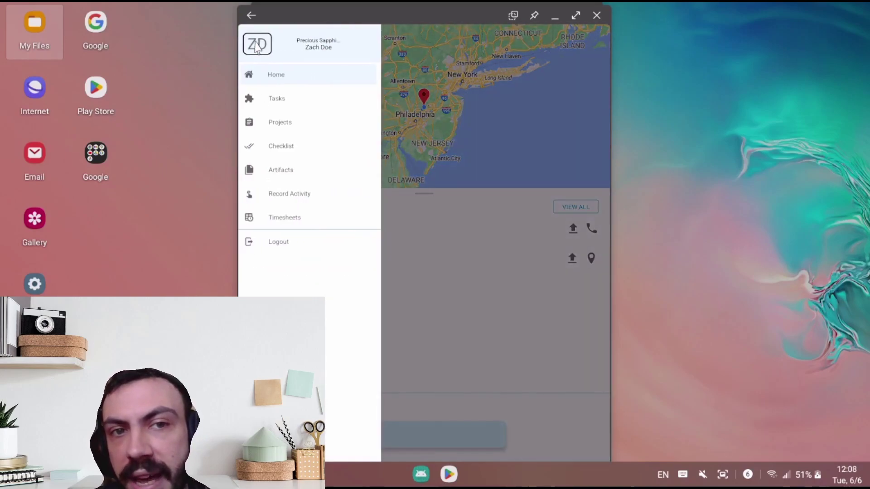
click(426, 318)
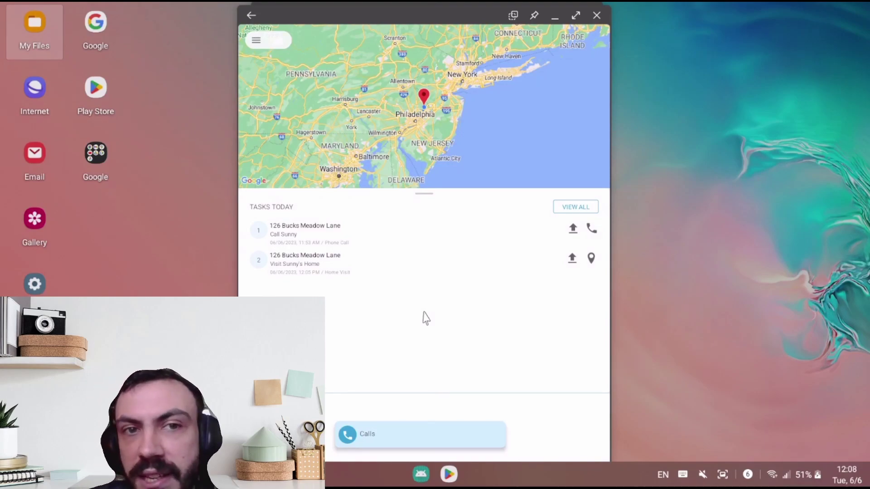
click(256, 39)
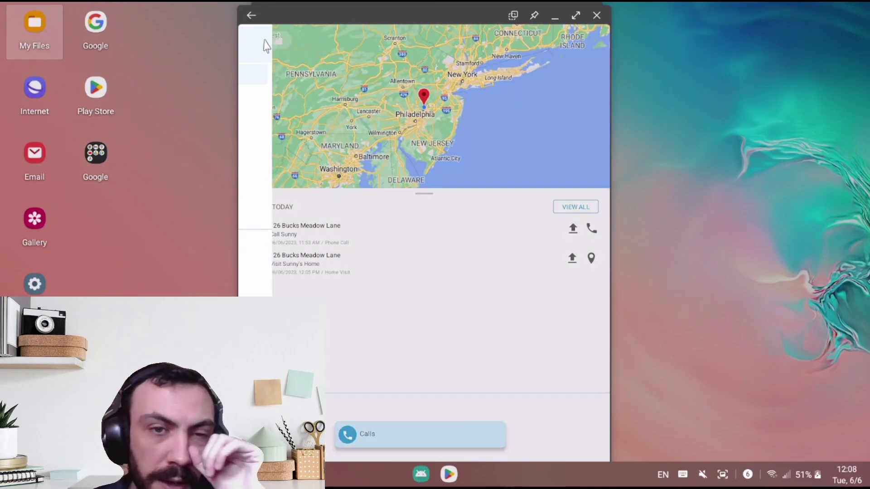
click(286, 243)
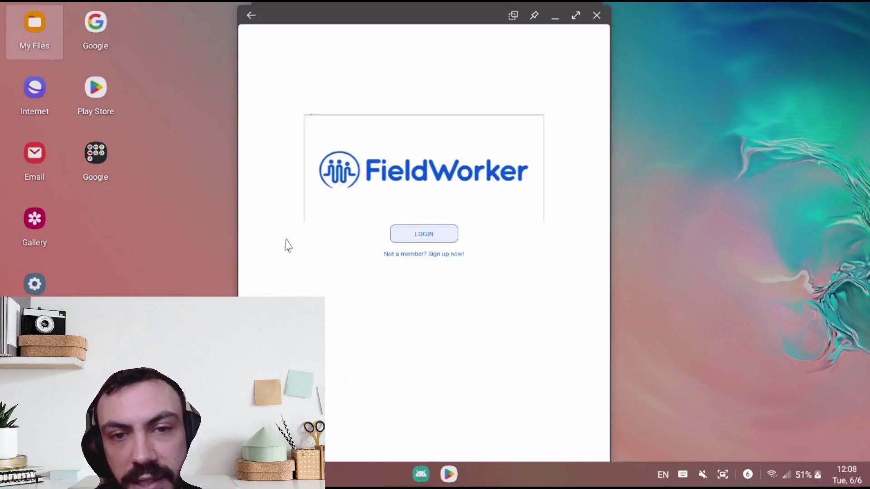
click(419, 240)
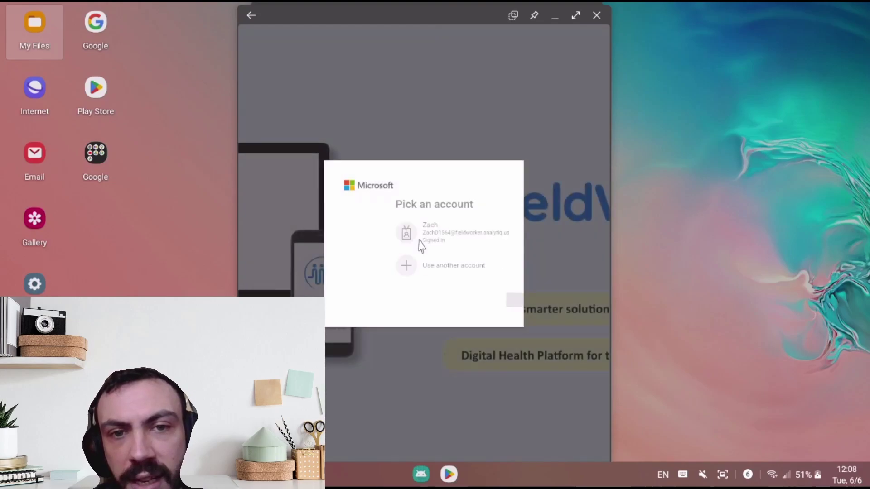
click(404, 237)
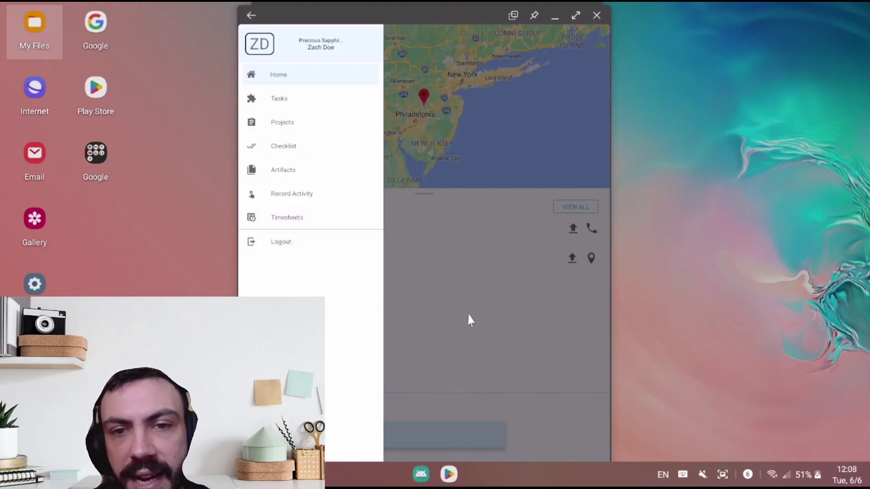
click(476, 346)
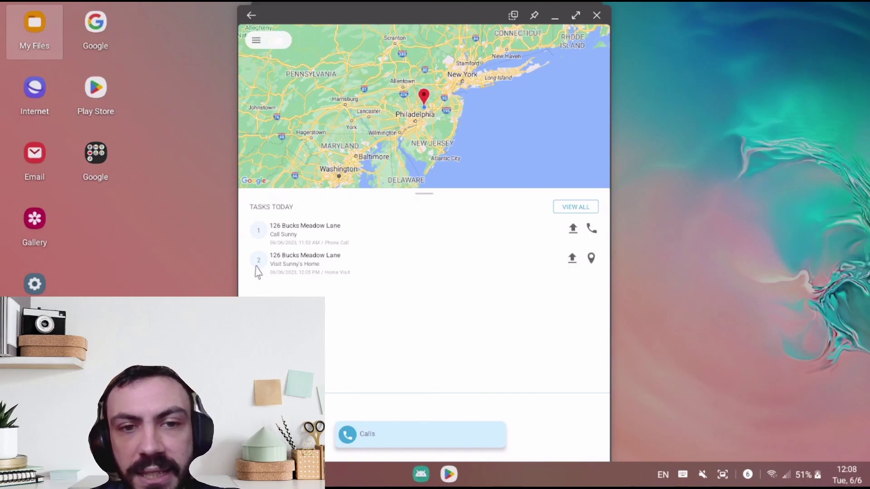
click(310, 267)
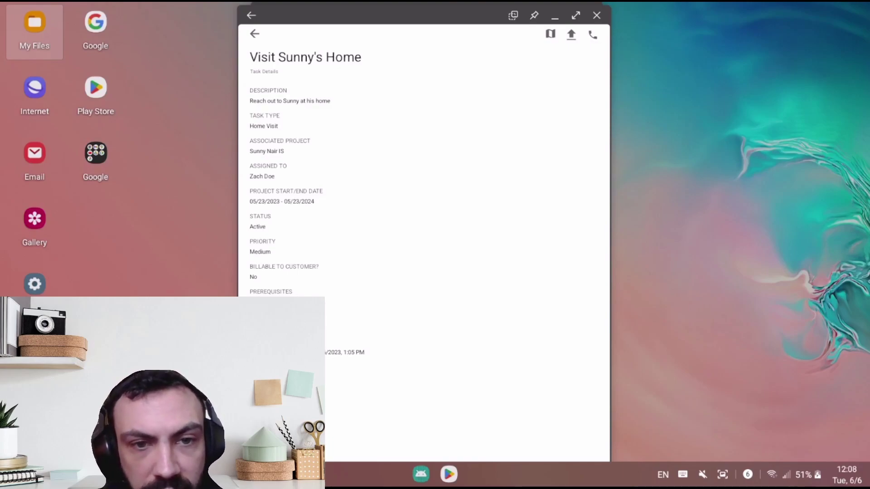
click(552, 37)
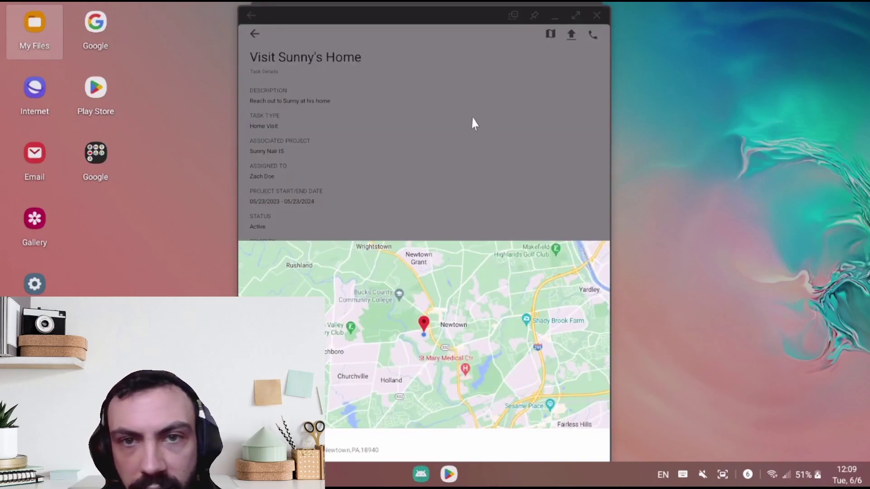
click(473, 123)
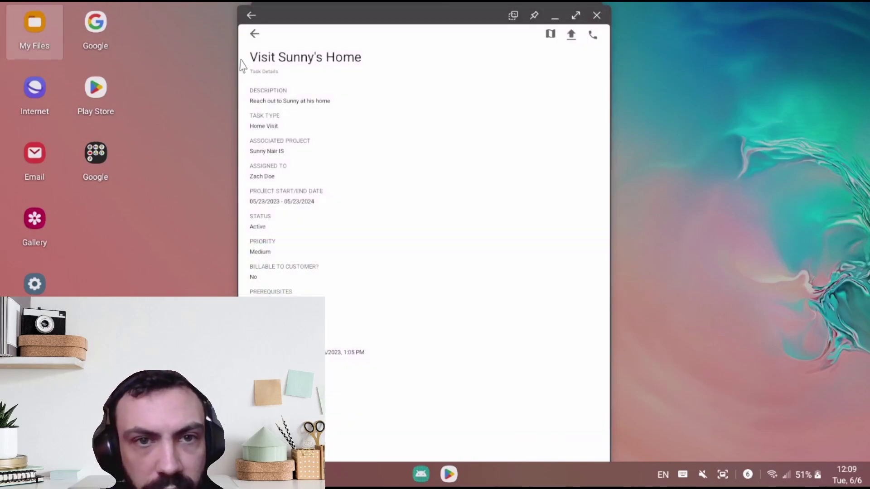
click(255, 35)
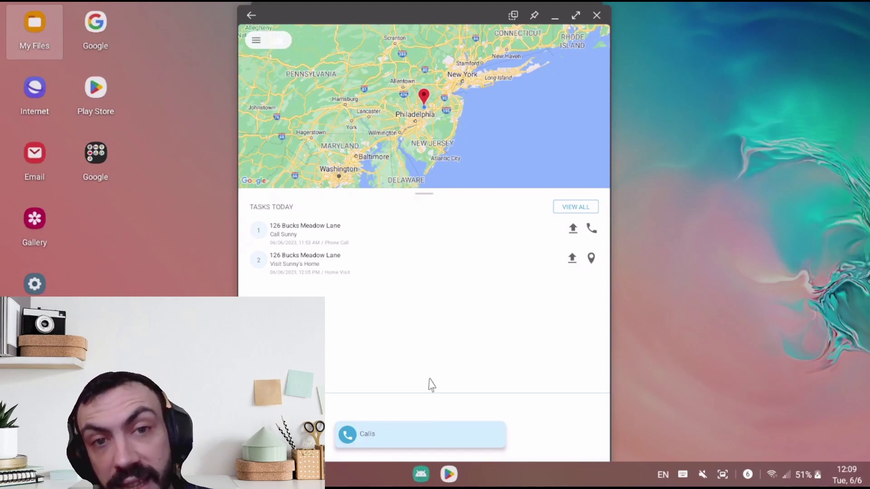
Check in at the home-visit task's location and dismiss the Checked-In confirmation.
click(590, 261)
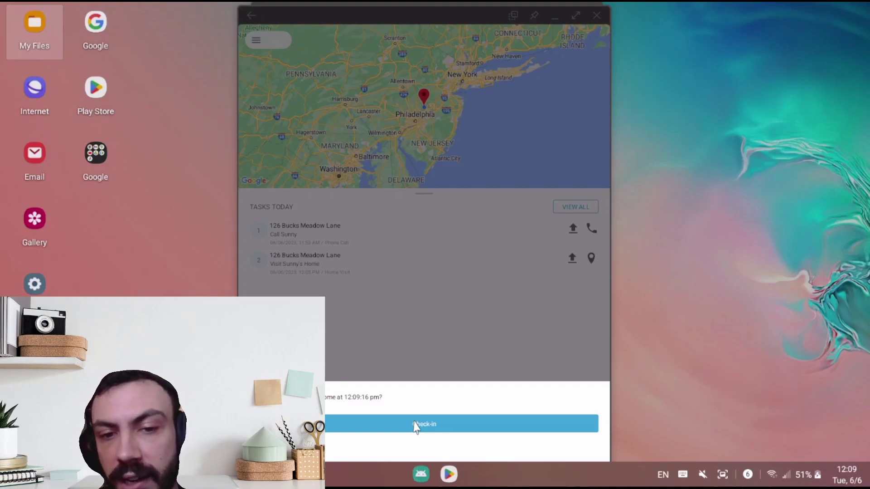
click(417, 429)
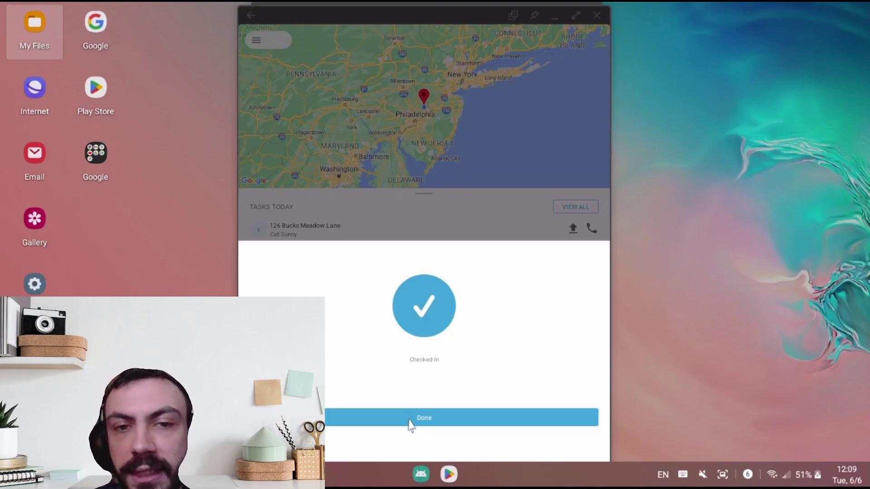
click(411, 423)
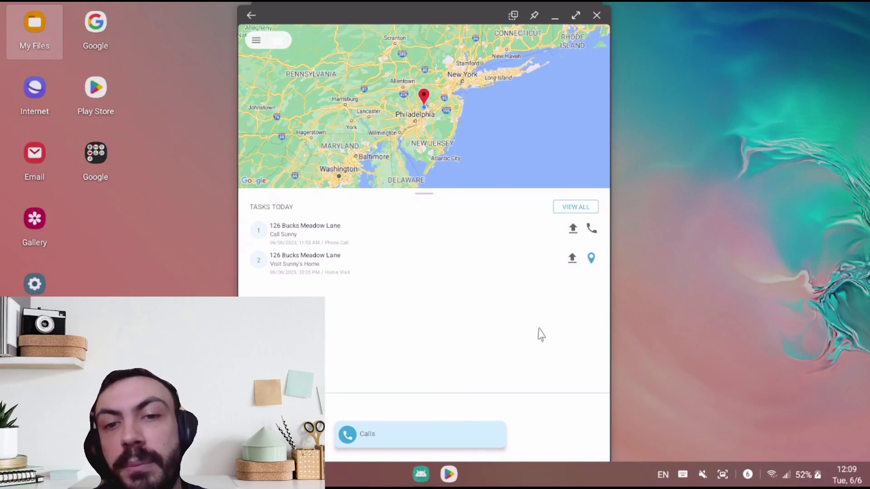
Check out of the home-visit task and dismiss the check-out confirmation.
click(592, 259)
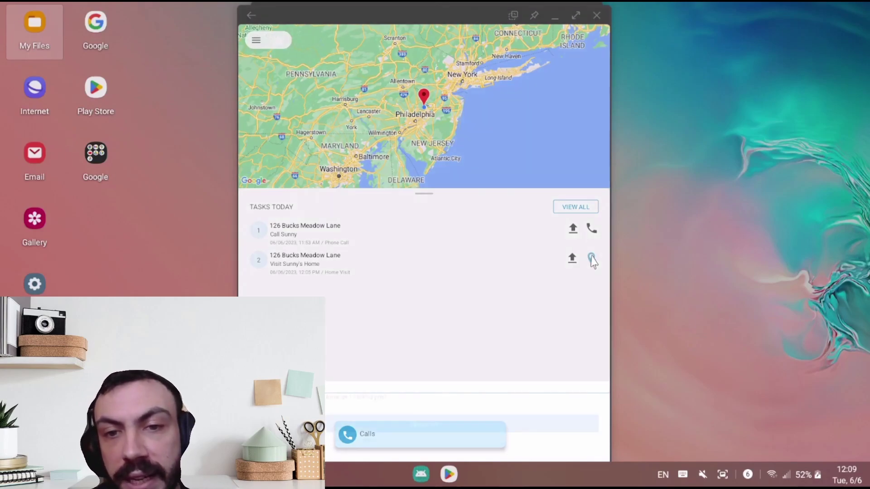
click(473, 429)
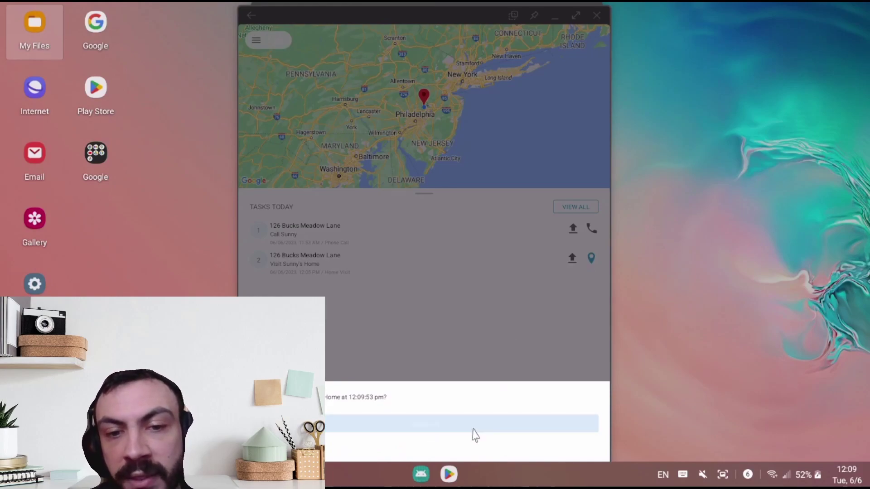
click(445, 419)
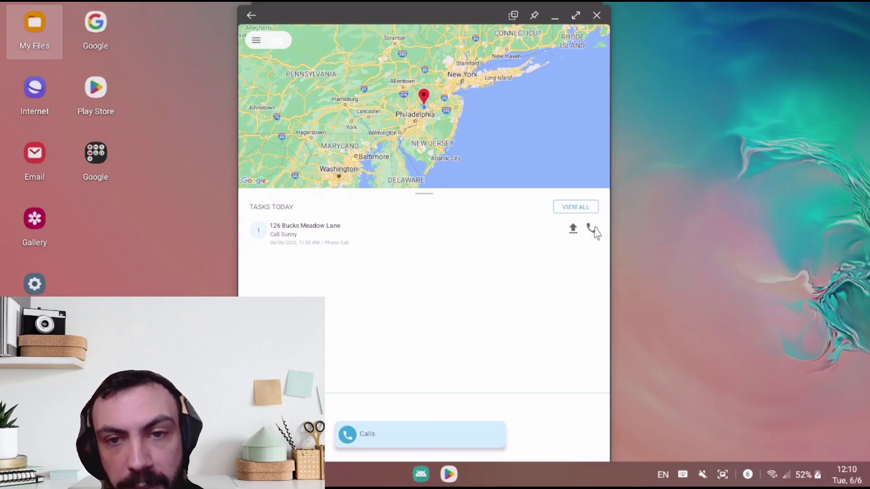
Call from the phone-call task, close the dialer, mark the call accepted, and return home.
click(590, 230)
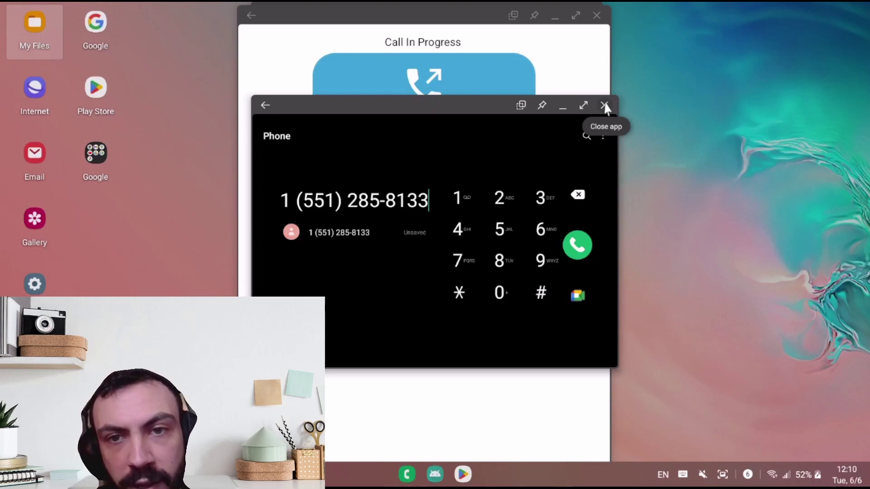
click(604, 105)
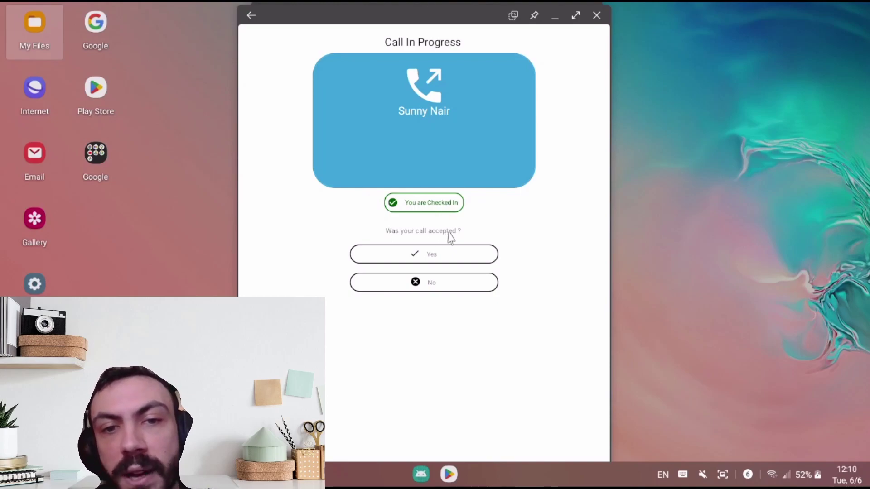
click(444, 261)
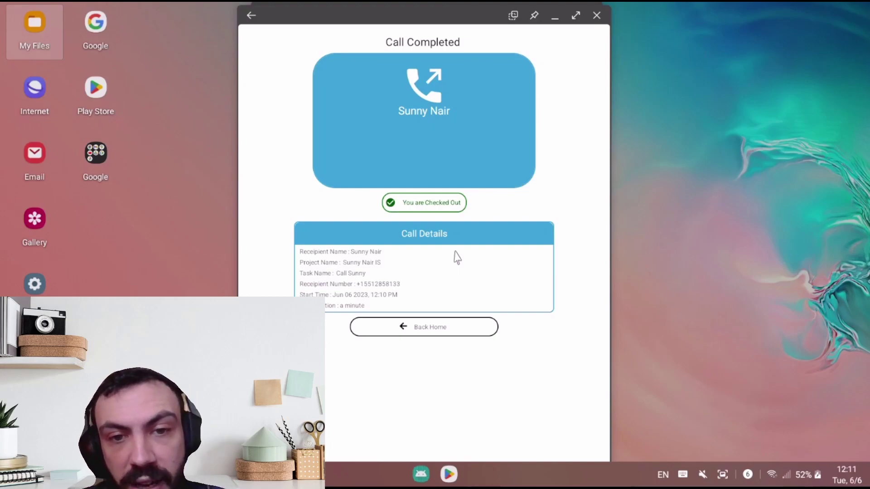
click(450, 334)
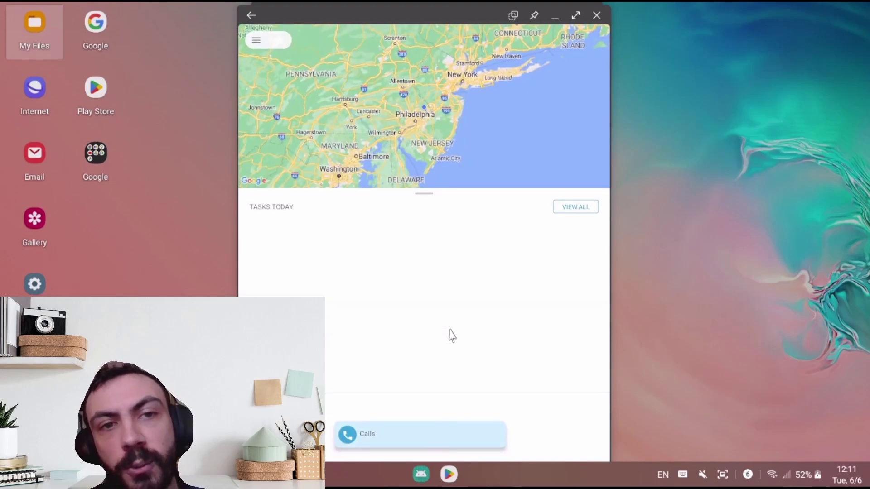